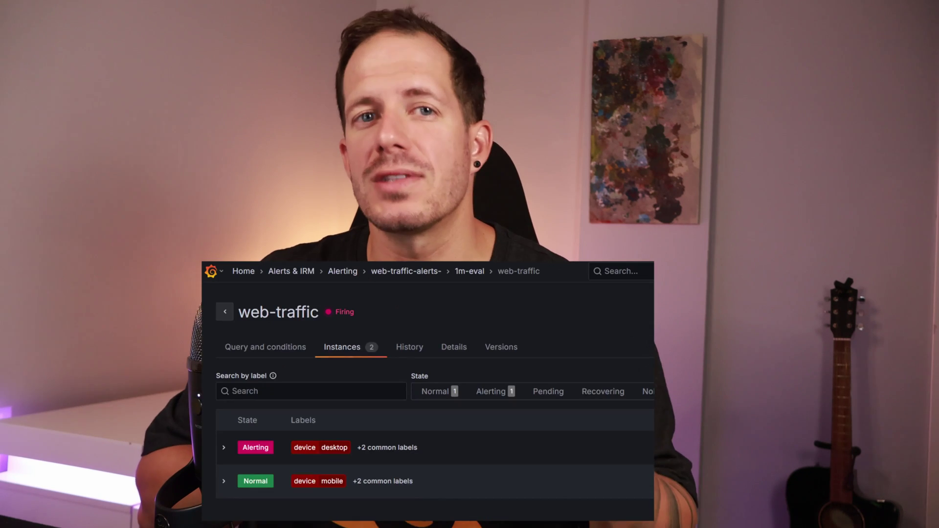
Step: Reveal the full labels of the desktop Alerting and mobile Normal instances
{"action": "left_click", "coordinate": [389, 450]}
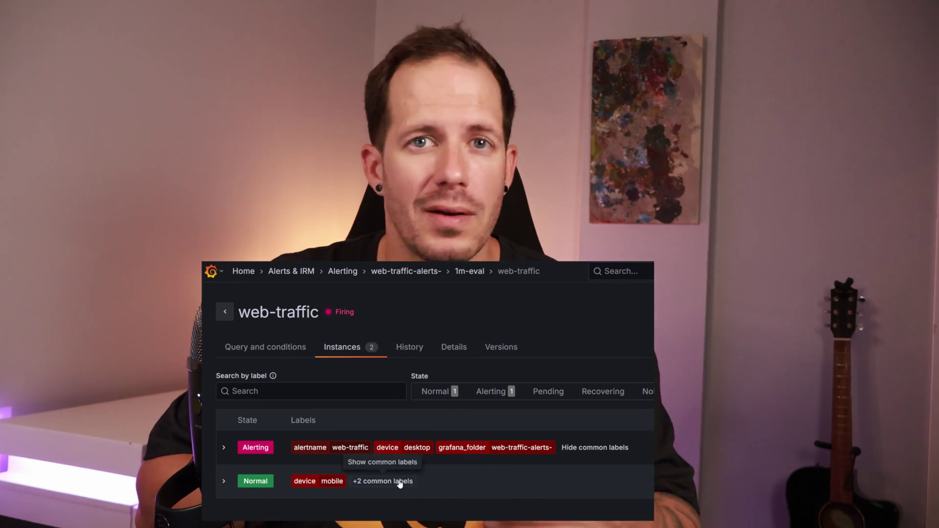
{"action": "left_click", "coordinate": [393, 483]}
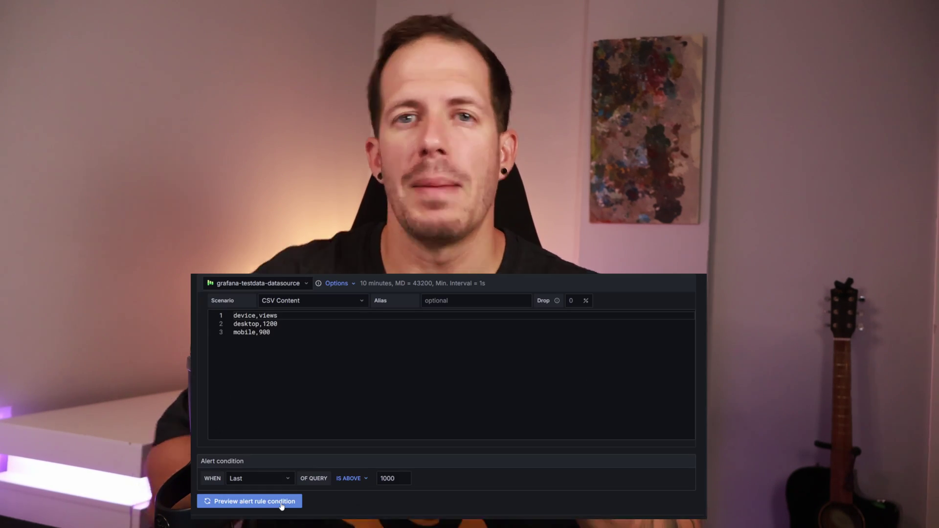
{"action": "scroll", "coordinate": [367, 504], "scroll_direction": "down", "scroll_amount": 3}
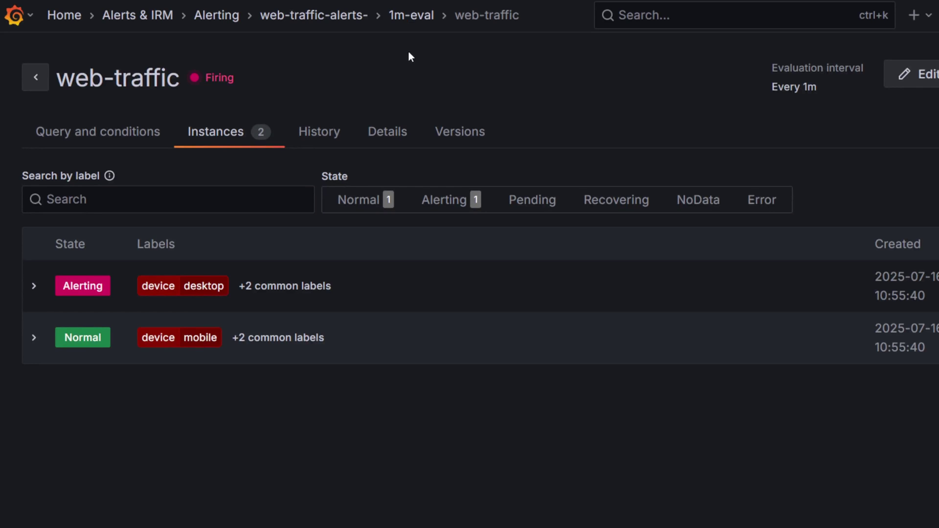
{"action": "left_click", "coordinate": [285, 287]}
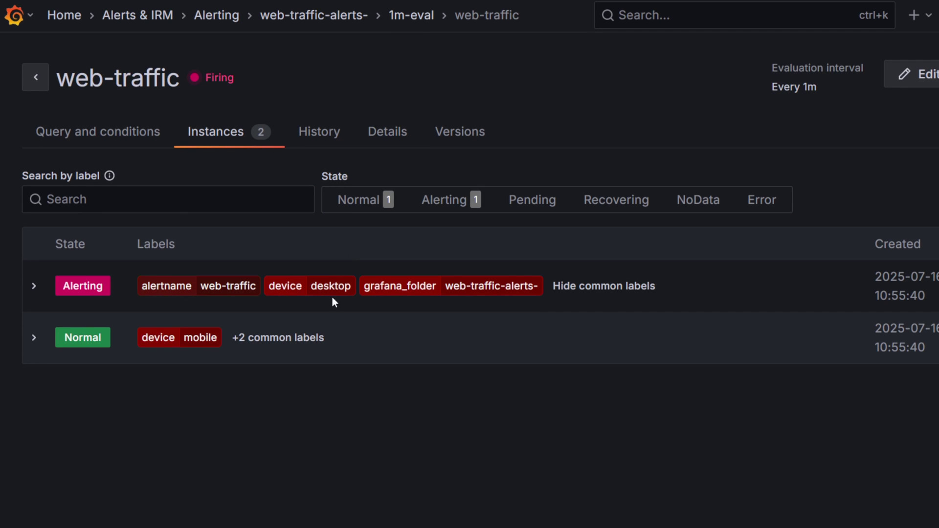
{"action": "left_click", "coordinate": [292, 340]}
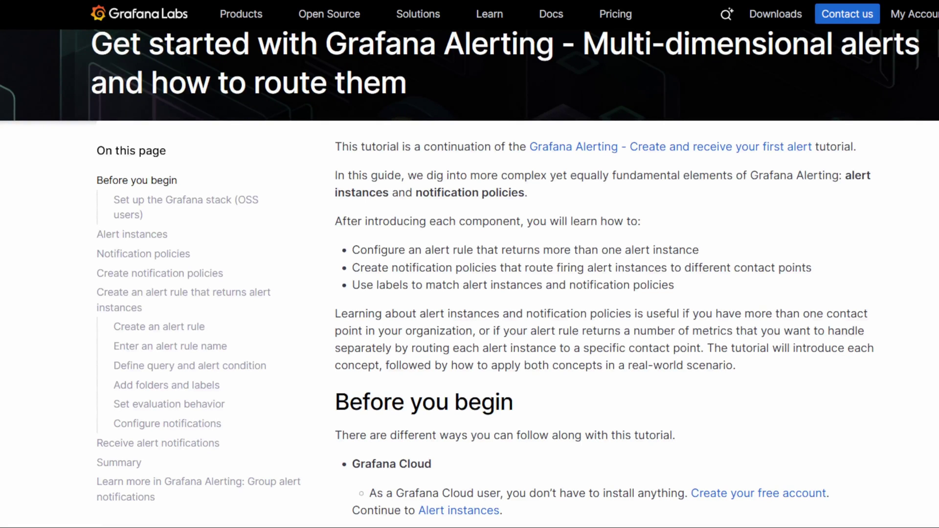
{"action": "scroll", "coordinate": [470, 278], "scroll_direction": "down", "scroll_amount": 1}
{"action": "scroll", "coordinate": [471, 279], "scroll_direction": "down", "scroll_amount": 1}
{"action": "scroll", "coordinate": [470, 279], "scroll_direction": "down", "scroll_amount": 1}
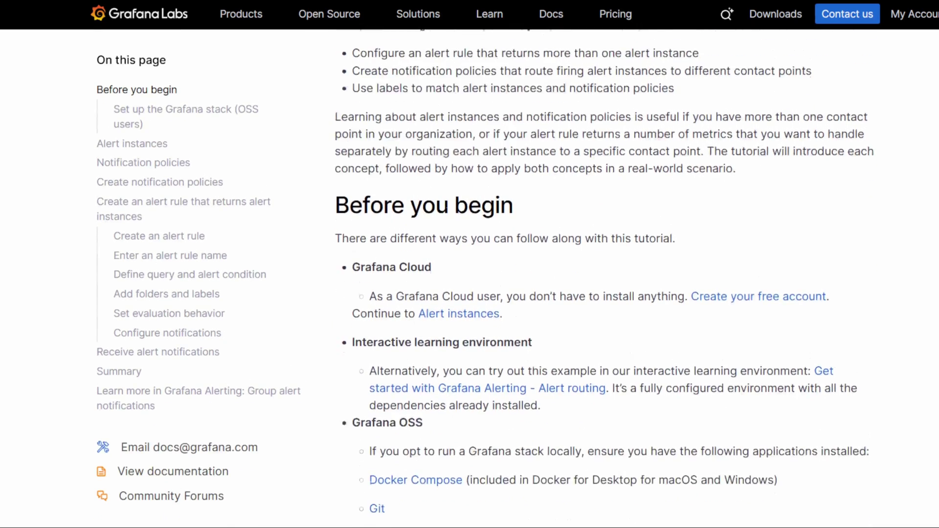
{"action": "scroll", "coordinate": [470, 279], "scroll_direction": "down", "scroll_amount": 1}
{"action": "scroll", "coordinate": [470, 279], "scroll_direction": "down", "scroll_amount": 1}
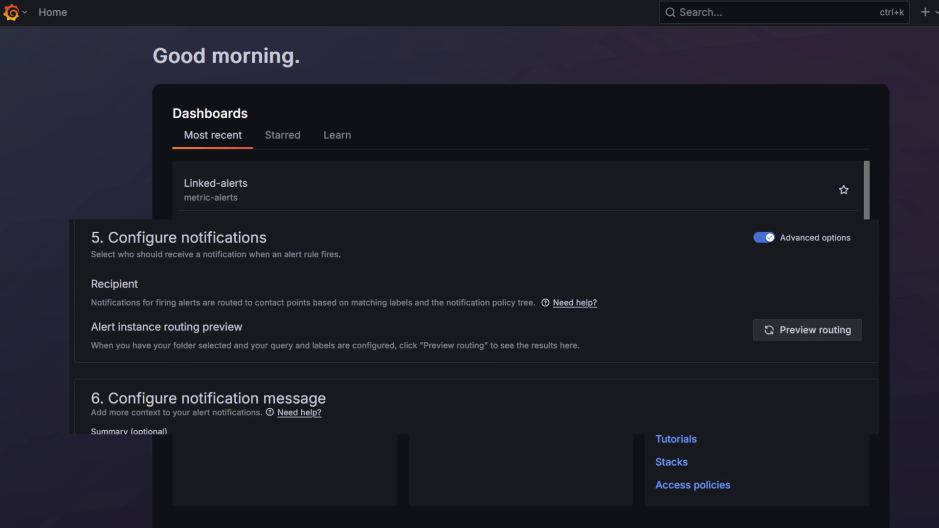
Step: Navigate to Alerts & IRM > Alerting > Notification policies from the Grafana menu
{"action": "left_click", "coordinate": [786, 332]}
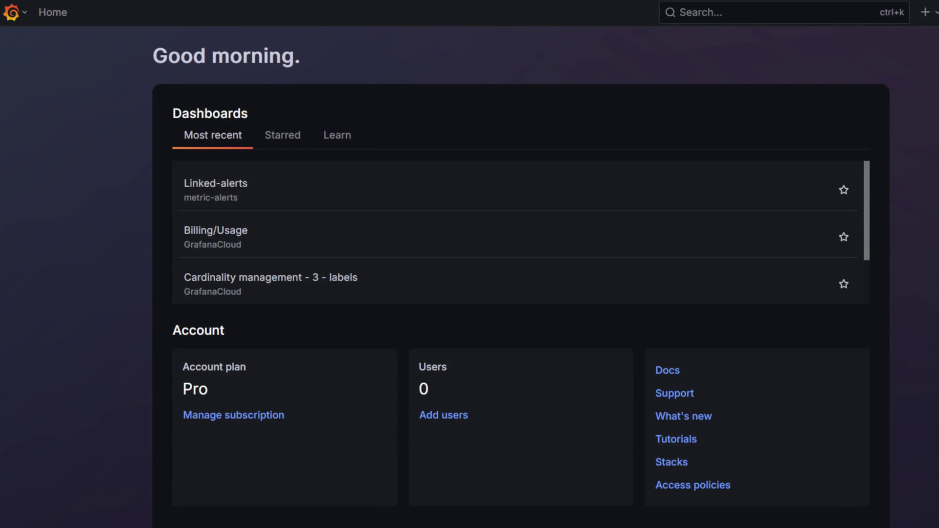
{"action": "left_click", "coordinate": [12, 12]}
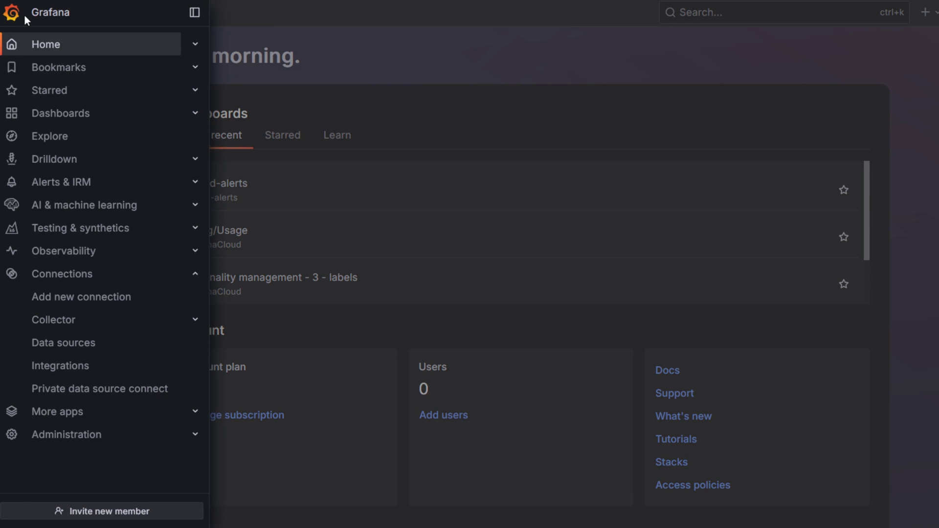
{"action": "left_click", "coordinate": [196, 184]}
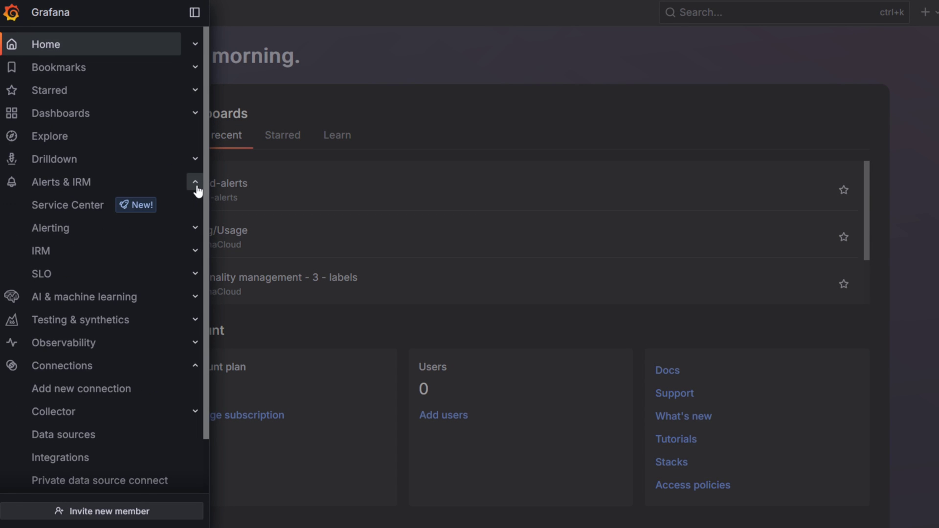
{"action": "left_click", "coordinate": [192, 229]}
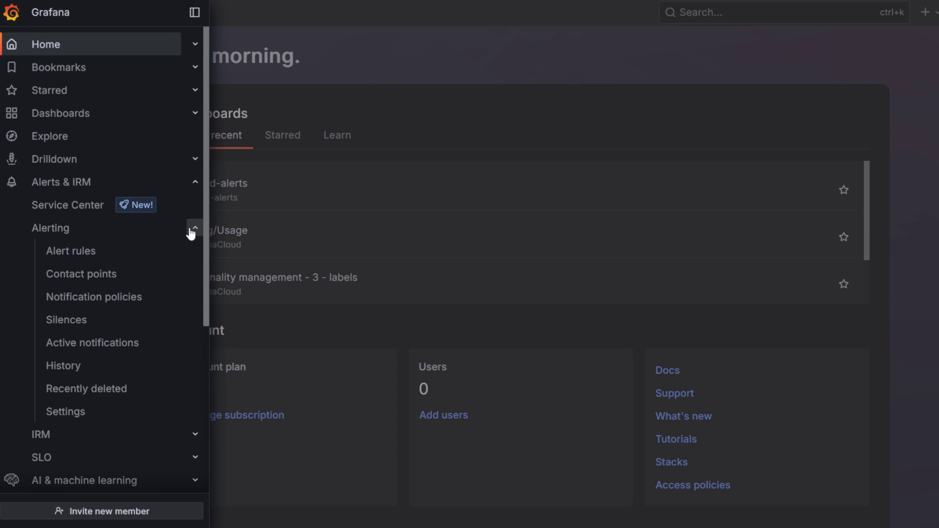
{"action": "left_click", "coordinate": [126, 298]}
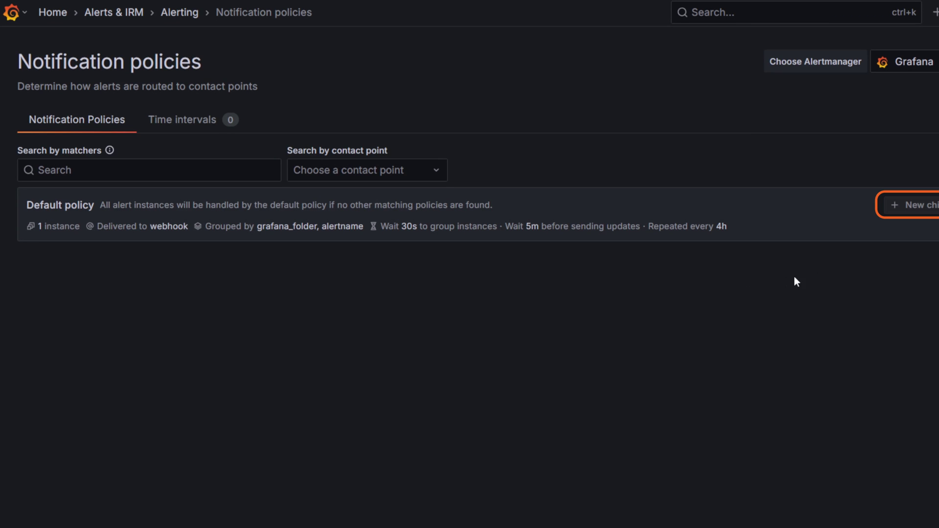
{"action": "left_click", "coordinate": [930, 211]}
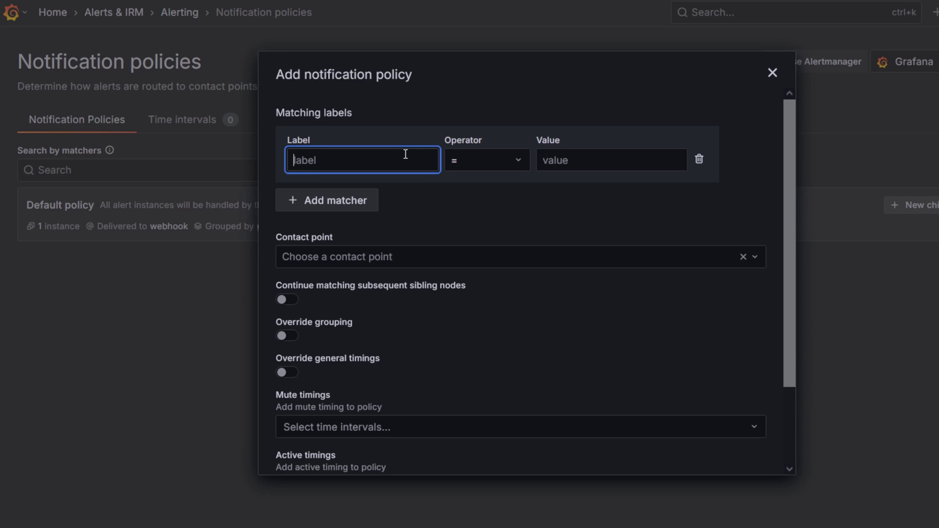
{"action": "type", "text": "device"}
Step: Save a device = desktop child policy to webhook with Continue matching on
{"action": "key", "text": "Tab"}
{"action": "key", "text": "Tab"}
{"action": "type", "text": "des"}
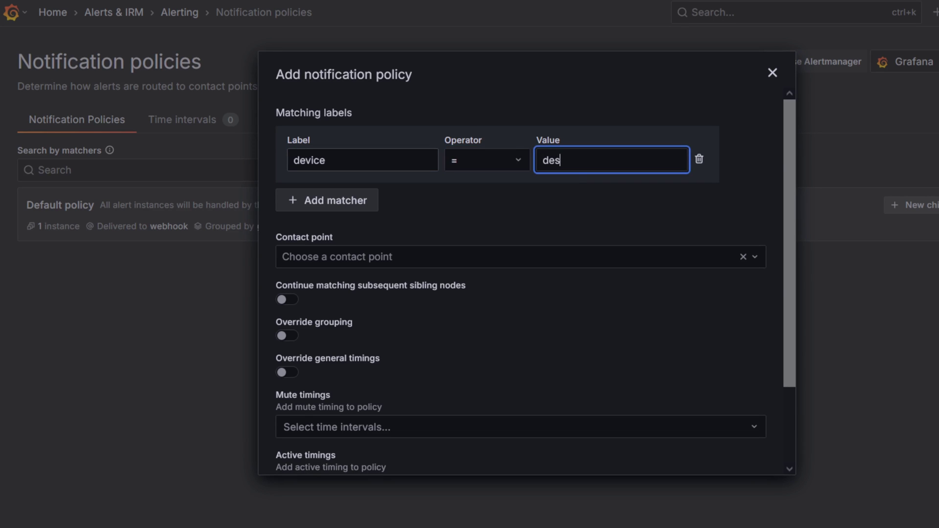
{"action": "type", "text": "ktop"}
{"action": "left_click", "coordinate": [434, 257]}
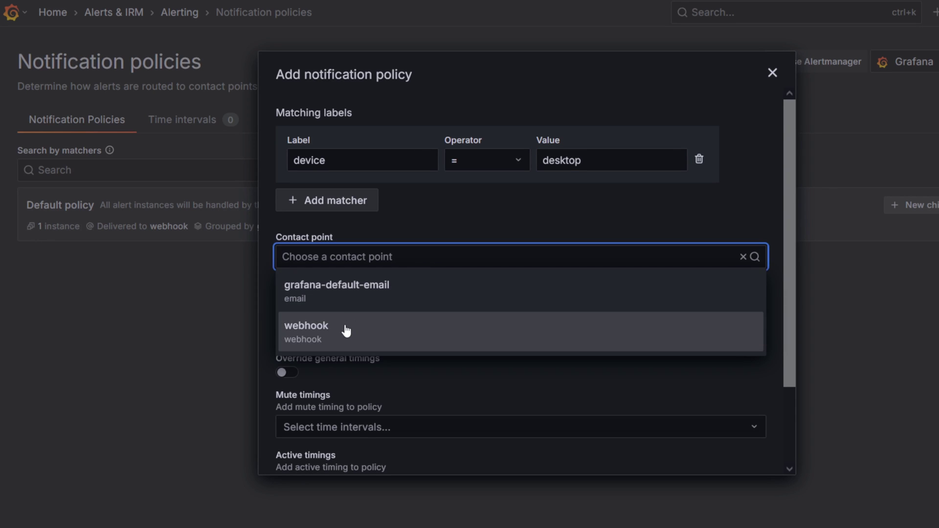
{"action": "left_click", "coordinate": [346, 329]}
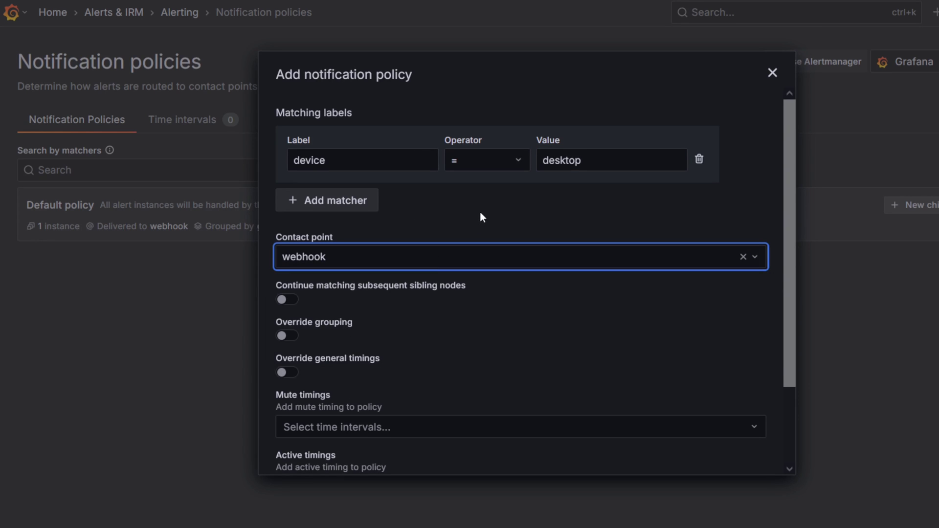
{"action": "left_click", "coordinate": [286, 301]}
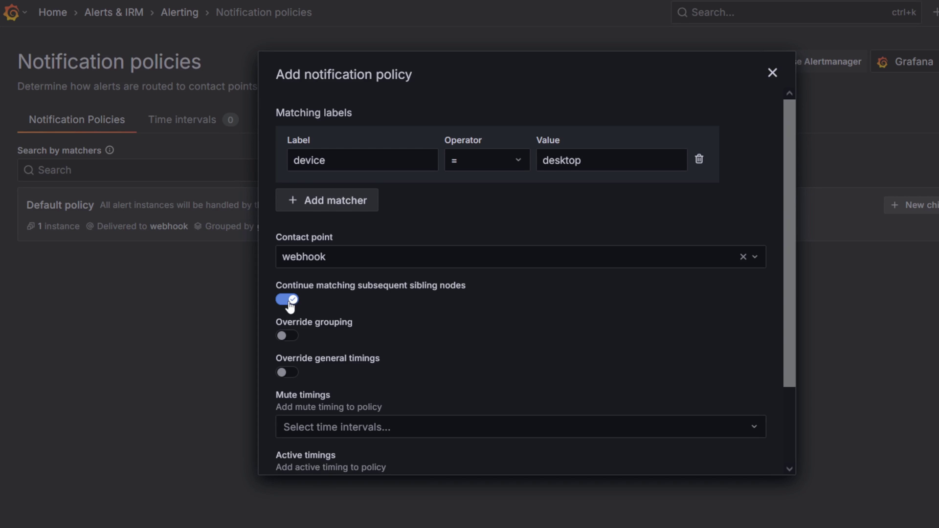
{"action": "scroll", "coordinate": [490, 319], "scroll_direction": "down", "scroll_amount": 3}
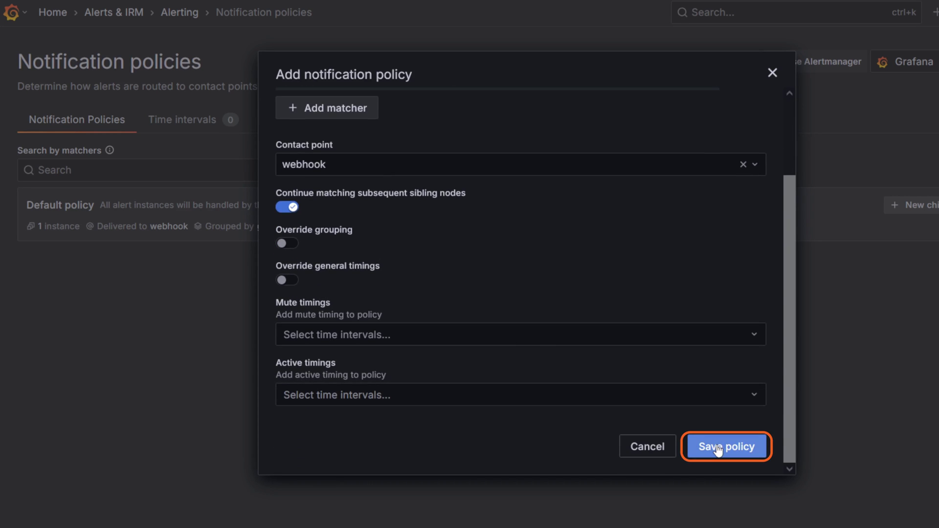
{"action": "left_click", "coordinate": [719, 450]}
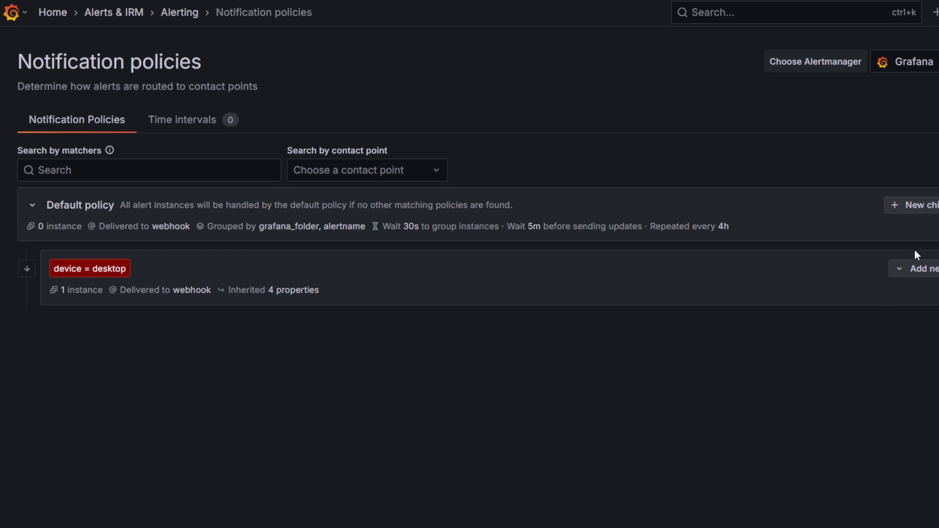
Step: Save a device = mobile child policy using the webhook contact point
{"action": "left_click", "coordinate": [931, 209]}
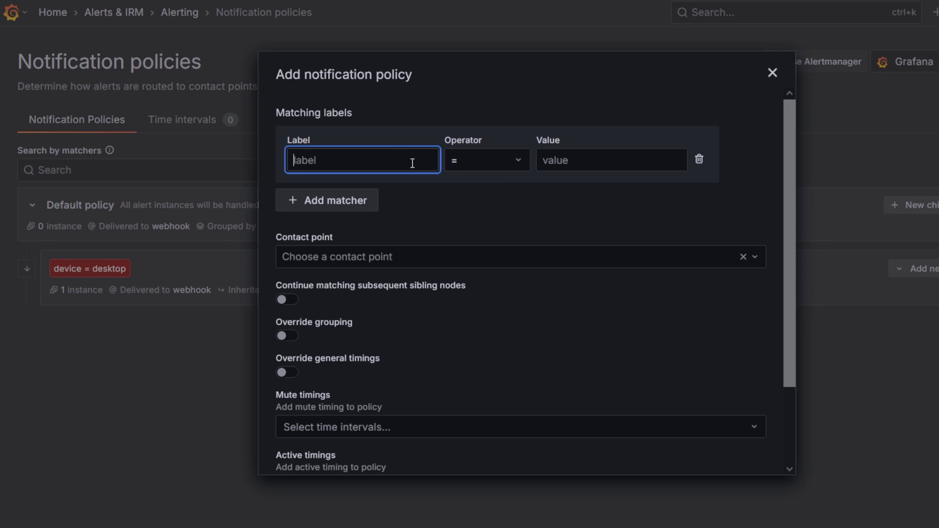
{"action": "type", "text": "device"}
{"action": "key", "text": "Tab"}
{"action": "key", "text": "Tab"}
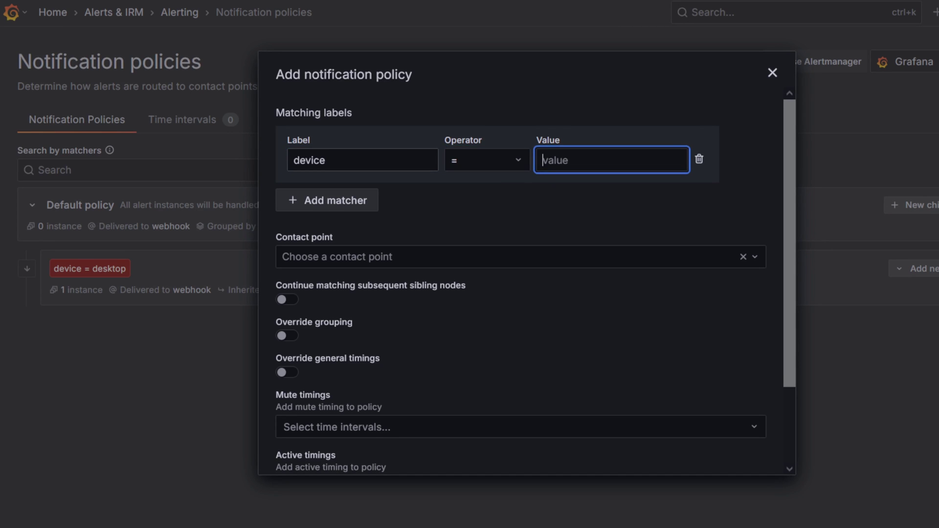
{"action": "type", "text": "mo"}
{"action": "type", "text": "bile"}
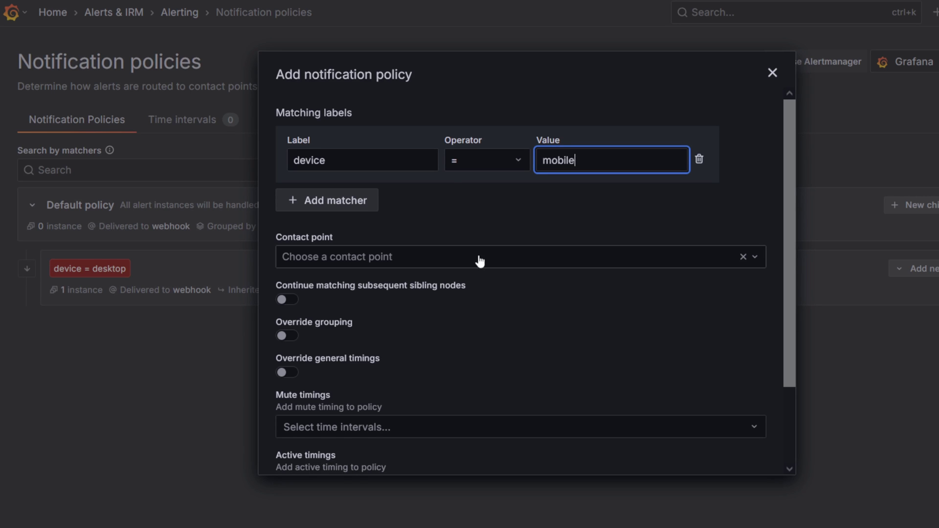
{"action": "left_click", "coordinate": [478, 256]}
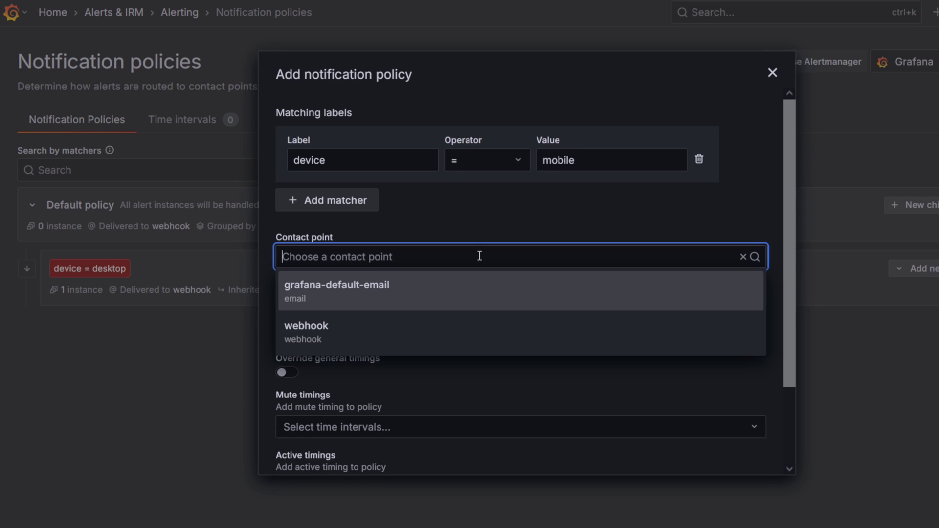
{"action": "left_click", "coordinate": [435, 323]}
{"action": "scroll", "coordinate": [558, 356], "scroll_direction": "down", "scroll_amount": 3}
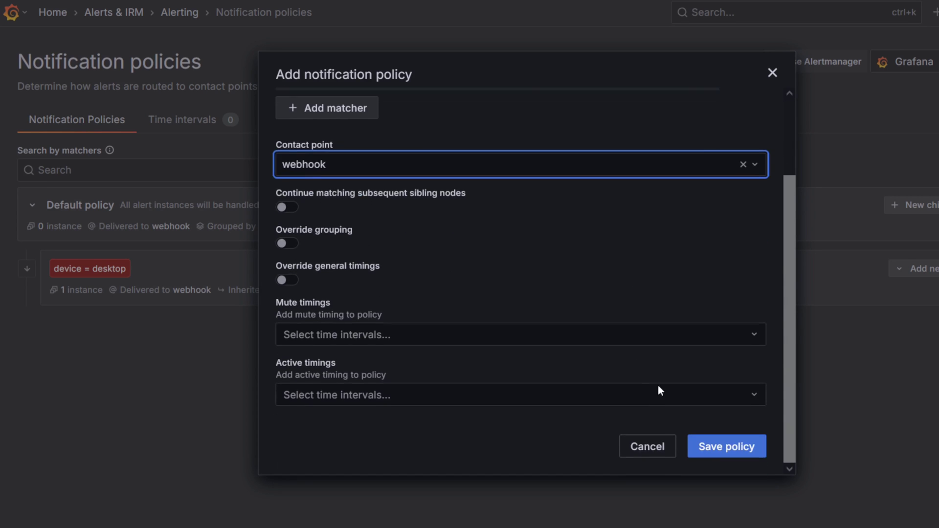
{"action": "left_click", "coordinate": [727, 446]}
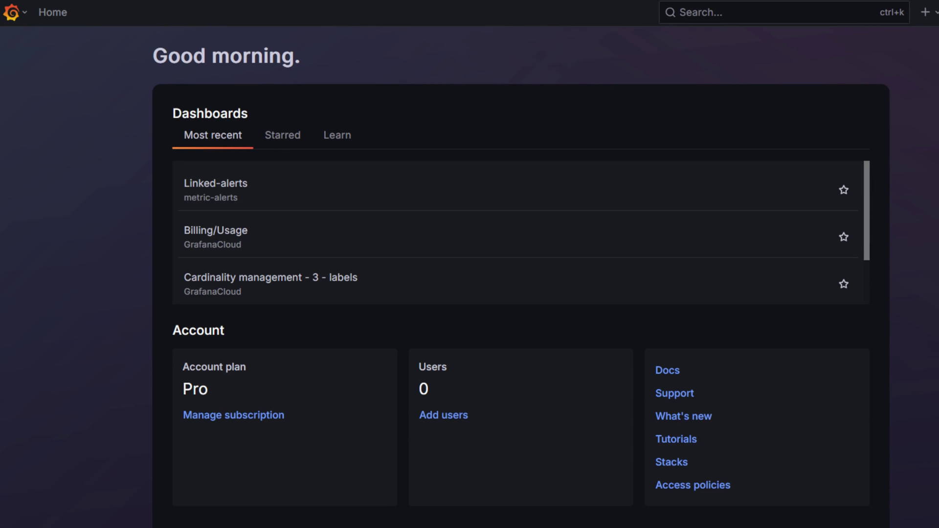
Step: Start a new alert rule and name it web-traffic
{"action": "left_click", "coordinate": [10, 12]}
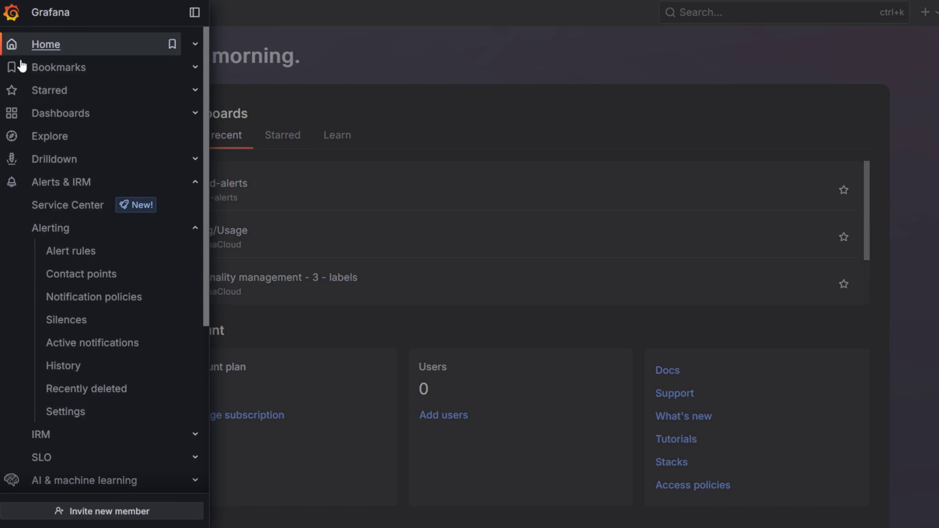
{"action": "left_click", "coordinate": [77, 252]}
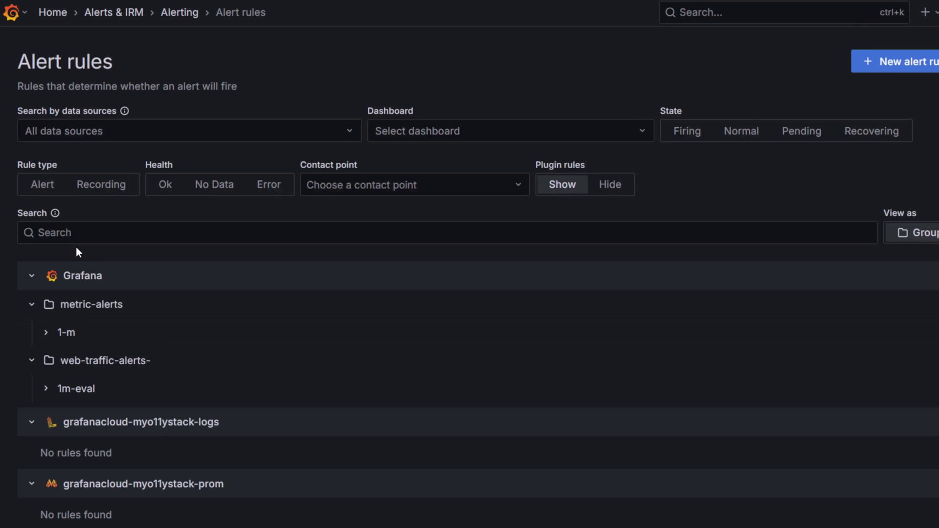
{"action": "left_click", "coordinate": [878, 61]}
{"action": "left_click", "coordinate": [143, 160]}
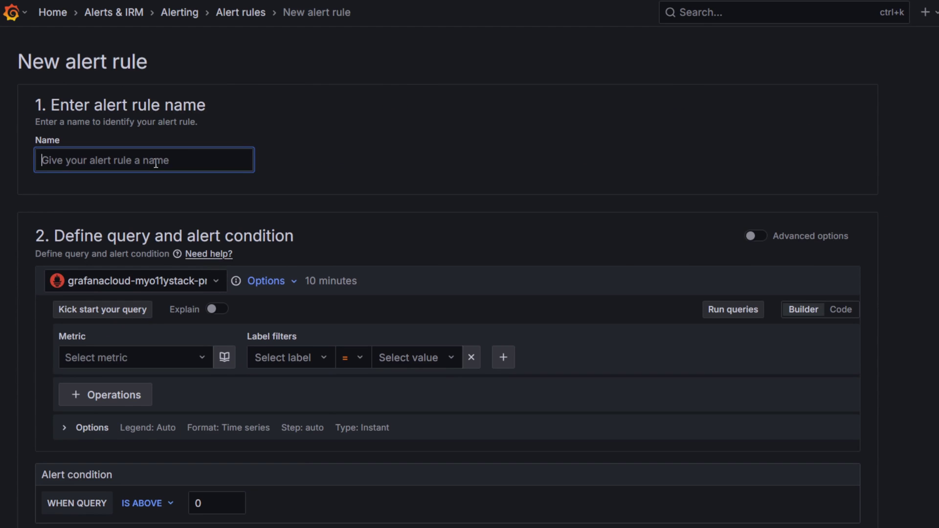
{"action": "type", "text": "web-traff"}
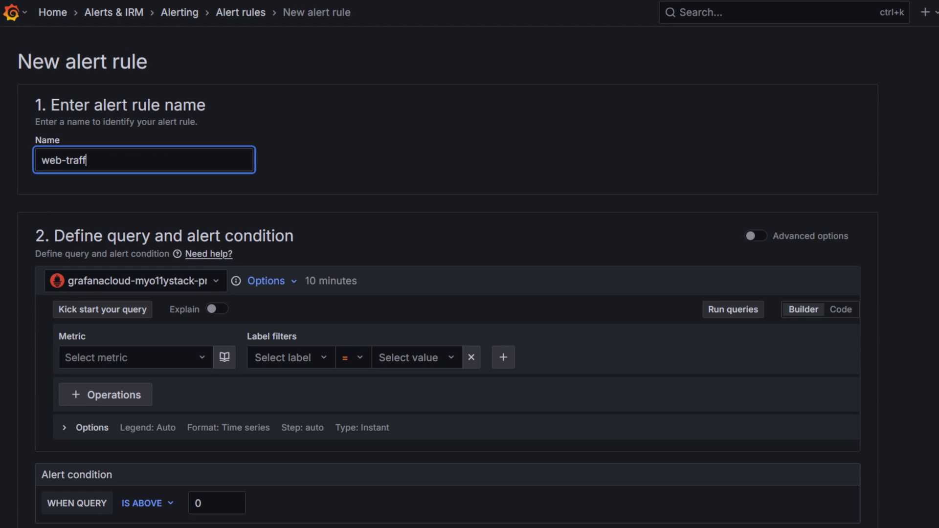
{"action": "type", "text": "ic"}
{"action": "key", "text": "Tab"}
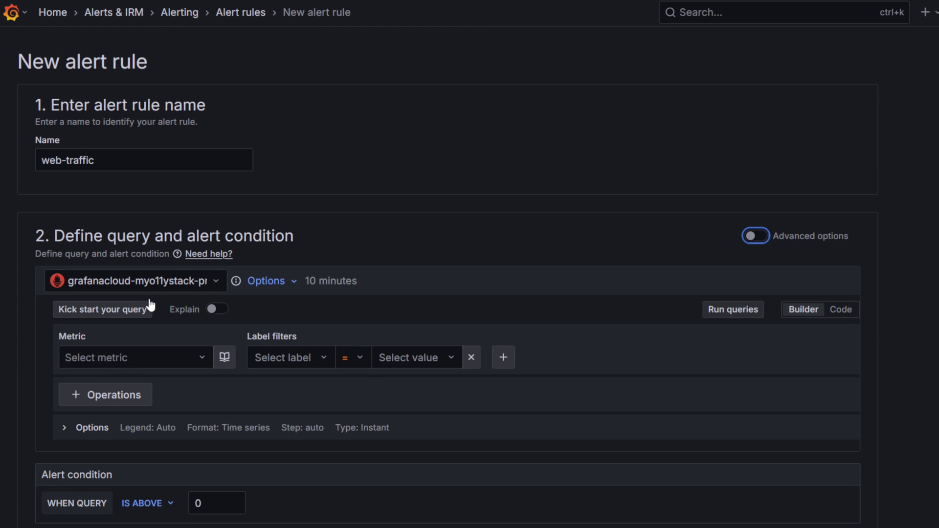
Step: Query grafana-testdata-datasource using the CSV Content scenario with device,views rows
{"action": "left_click", "coordinate": [147, 280]}
{"action": "left_click", "coordinate": [164, 351]}
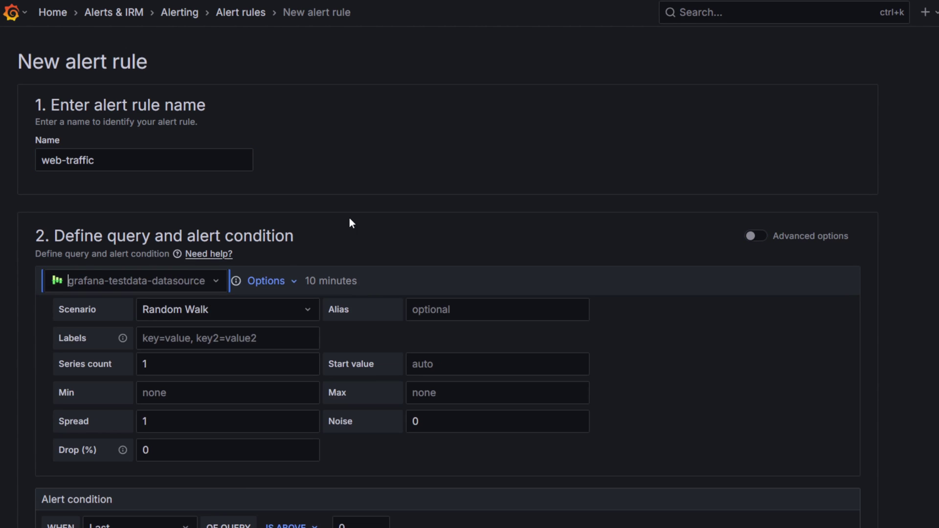
{"action": "scroll", "coordinate": [348, 220], "scroll_direction": "down", "scroll_amount": 1}
{"action": "scroll", "coordinate": [308, 231], "scroll_direction": "down", "scroll_amount": 1}
{"action": "left_click", "coordinate": [269, 241]}
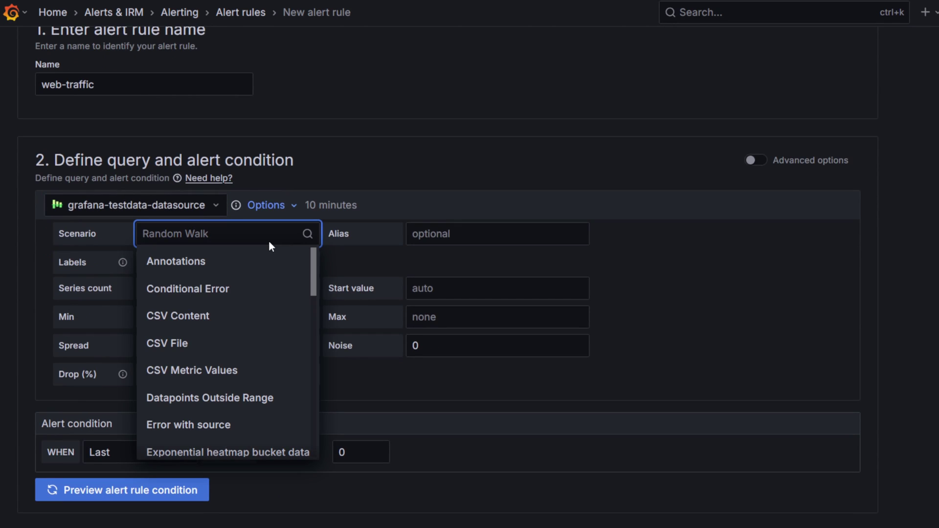
{"action": "left_click", "coordinate": [217, 316]}
{"action": "left_click", "coordinate": [217, 317]}
{"action": "type", "text": "device,views desktop,1200 mobile,900"}
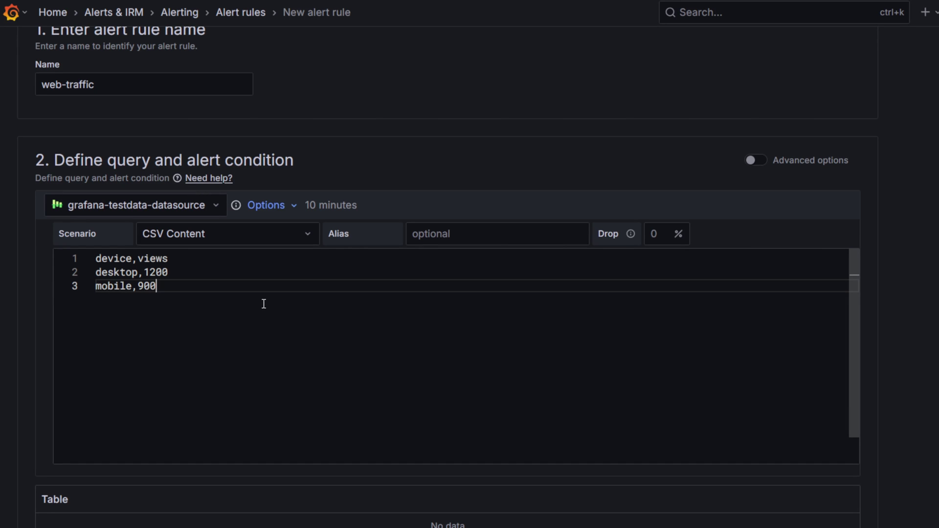
{"action": "scroll", "coordinate": [448, 293], "scroll_direction": "down", "scroll_amount": 3}
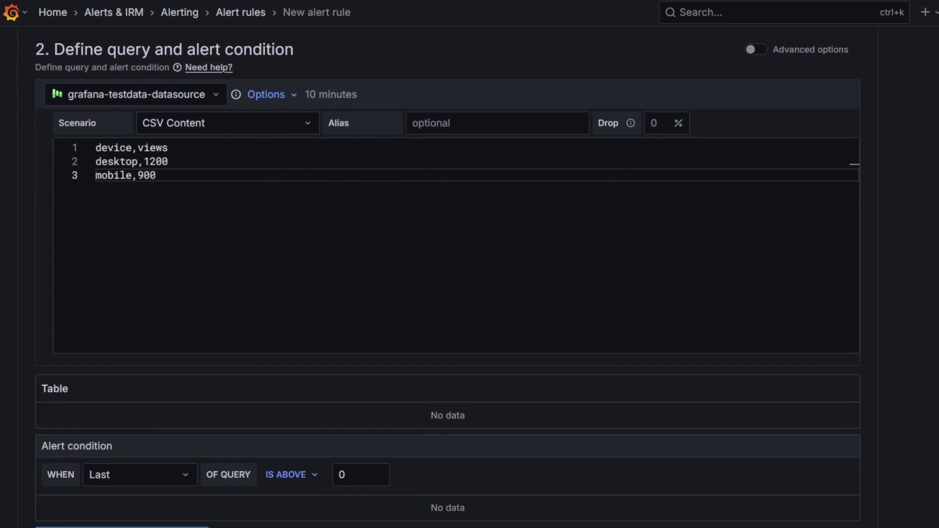
{"action": "scroll", "coordinate": [448, 294], "scroll_direction": "down", "scroll_amount": 3}
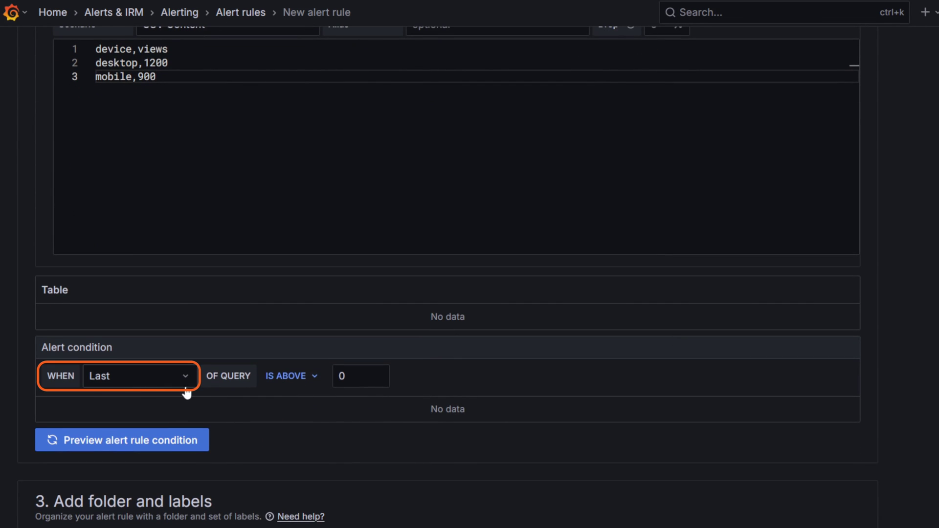
Step: Change the IS ABOVE threshold from 0 to 1000 and preview the condition
{"action": "left_click", "coordinate": [354, 379]}
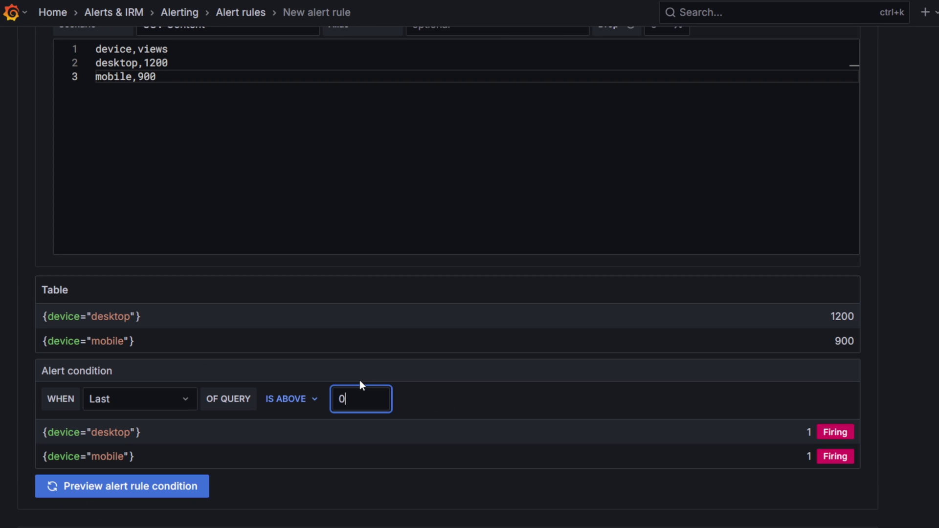
{"action": "key", "text": "BackSpace"}
{"action": "type", "text": "1000"}
{"action": "left_click", "coordinate": [197, 490]}
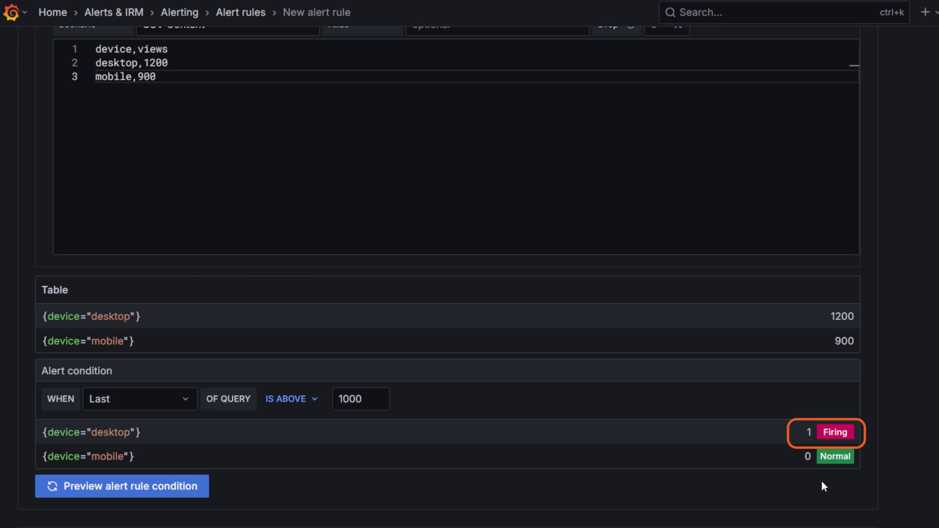
{"action": "scroll", "coordinate": [470, 293], "scroll_direction": "down", "scroll_amount": 1}
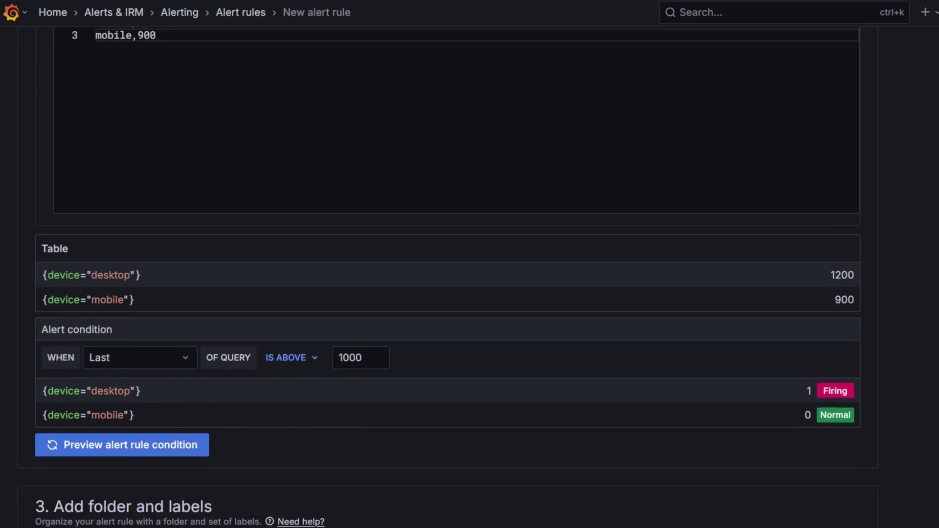
{"action": "scroll", "coordinate": [470, 294], "scroll_direction": "down", "scroll_amount": 2}
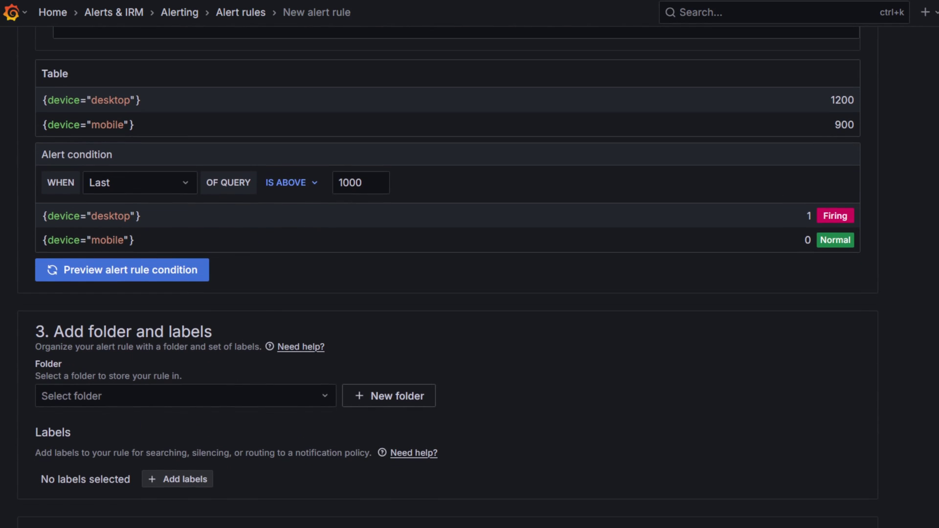
Step: Create folder web-traffic-alerts and evaluation group 1-minute with a 1m interval
{"action": "left_click", "coordinate": [409, 396]}
{"action": "type", "text": "we"}
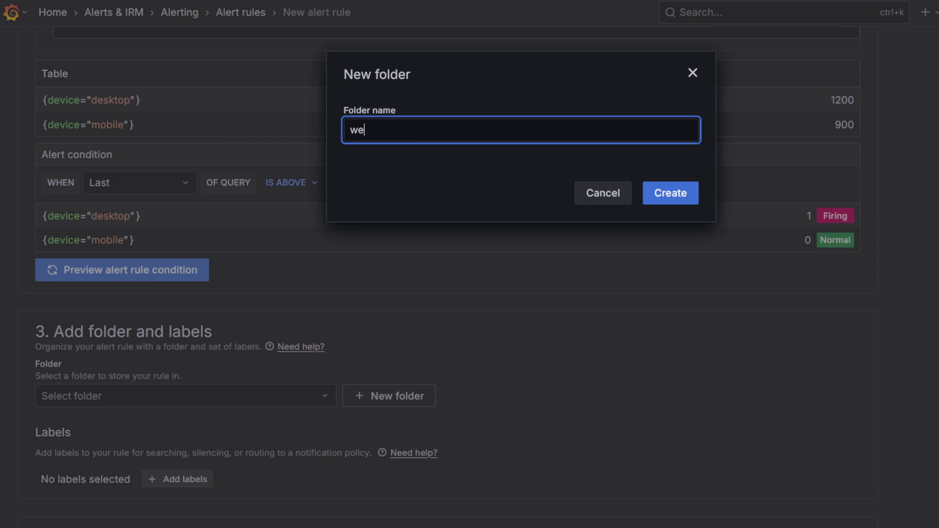
{"action": "type", "text": "b-traffic-alerts"}
{"action": "left_click", "coordinate": [669, 193]}
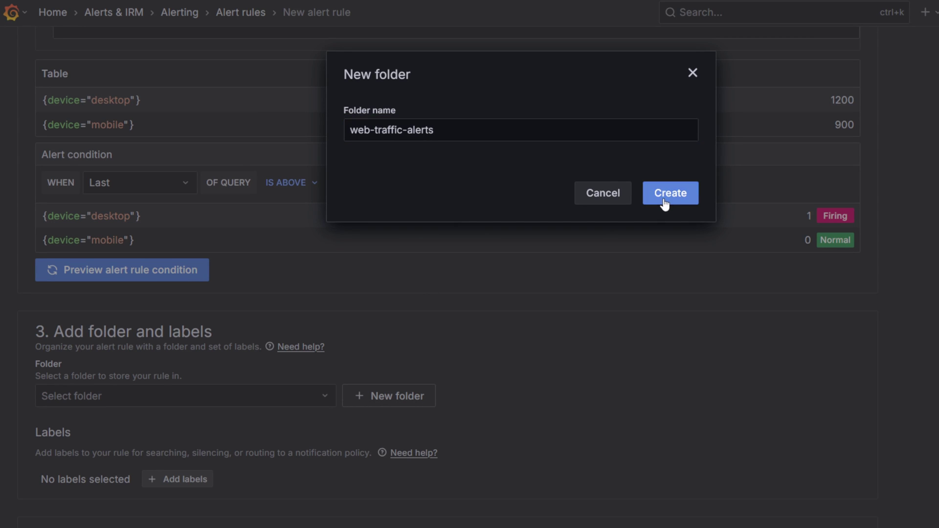
{"action": "scroll", "coordinate": [554, 328], "scroll_direction": "down", "scroll_amount": 1}
{"action": "scroll", "coordinate": [554, 329], "scroll_direction": "down", "scroll_amount": 1}
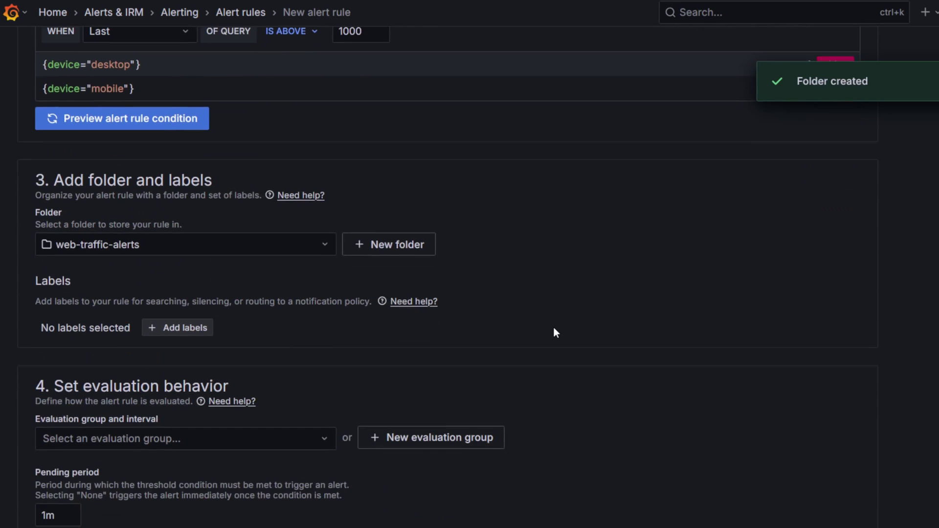
{"action": "left_click", "coordinate": [471, 439]}
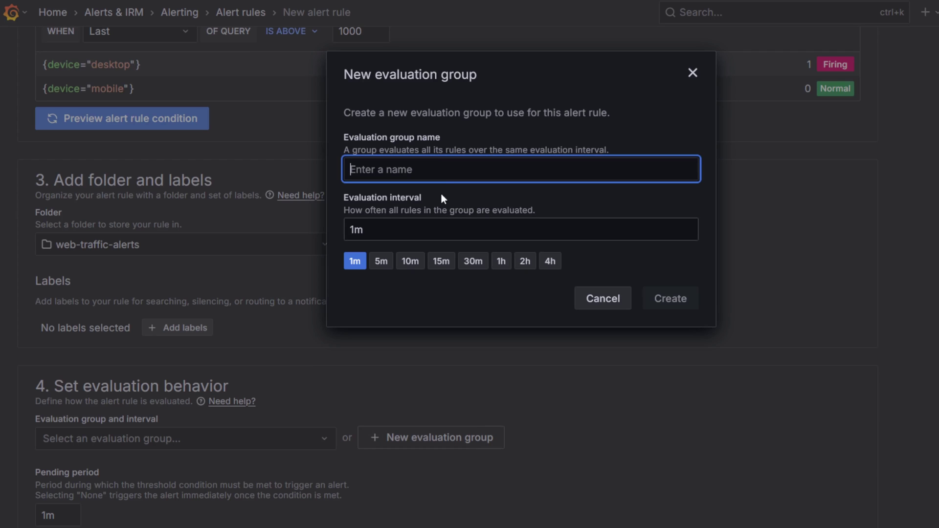
{"action": "type", "text": "1-m"}
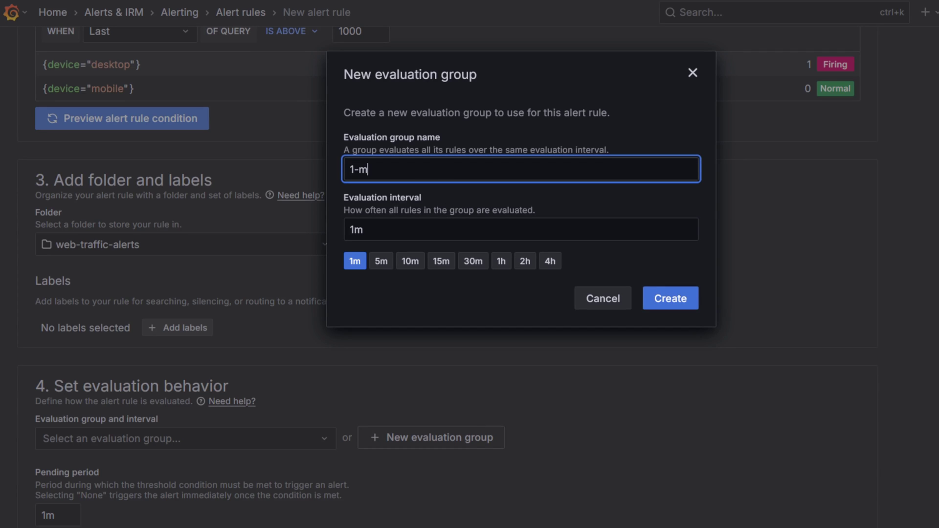
{"action": "type", "text": "inute"}
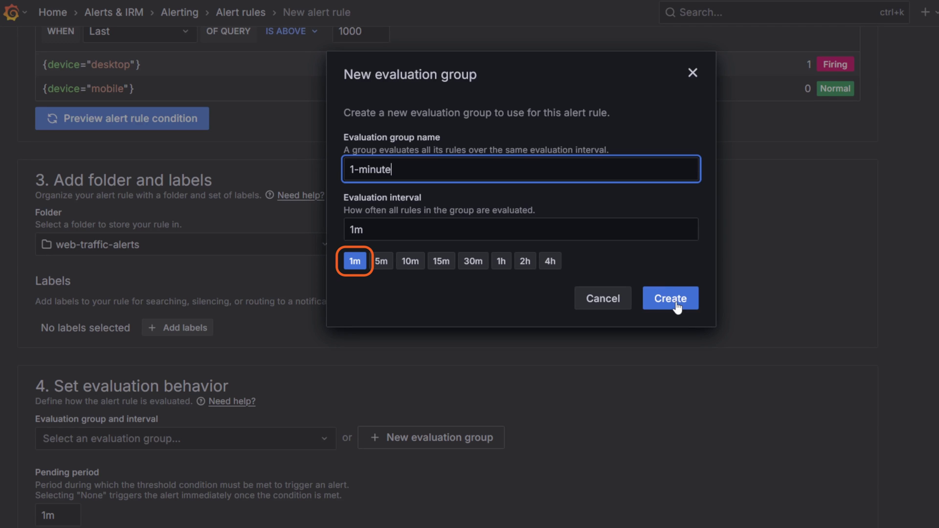
{"action": "left_click", "coordinate": [677, 307]}
{"action": "scroll", "coordinate": [839, 309], "scroll_direction": "down", "scroll_amount": 5}
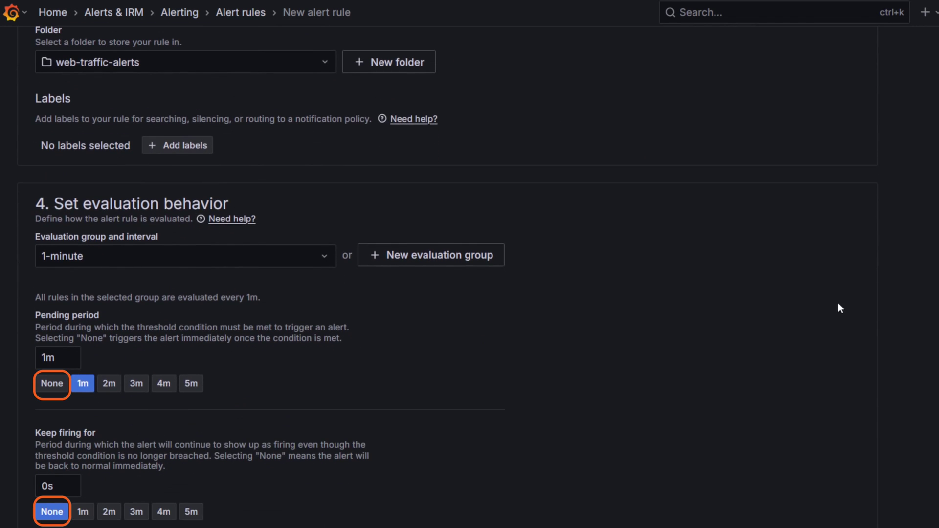
Step: Set pending period to None, enable label-based routing, preview routing, and save
{"action": "left_click", "coordinate": [47, 385]}
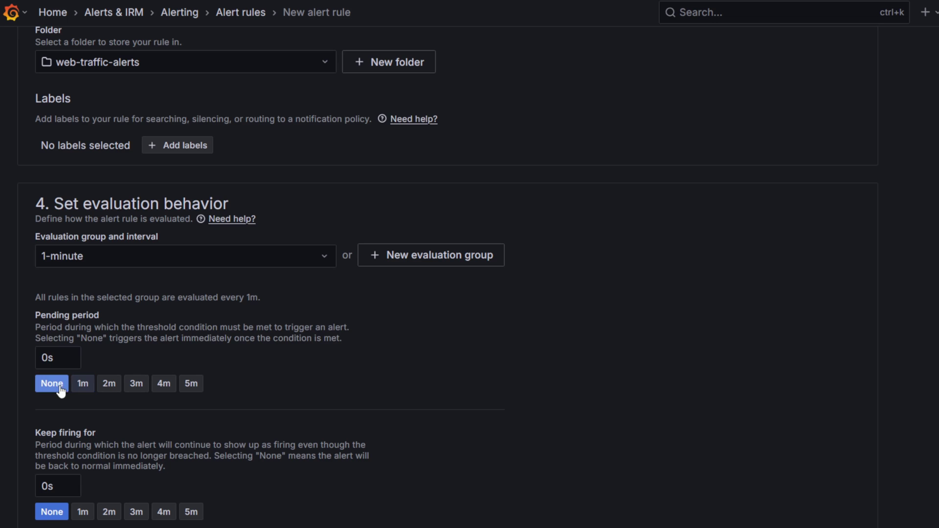
{"action": "scroll", "coordinate": [485, 414], "scroll_direction": "down", "scroll_amount": 8}
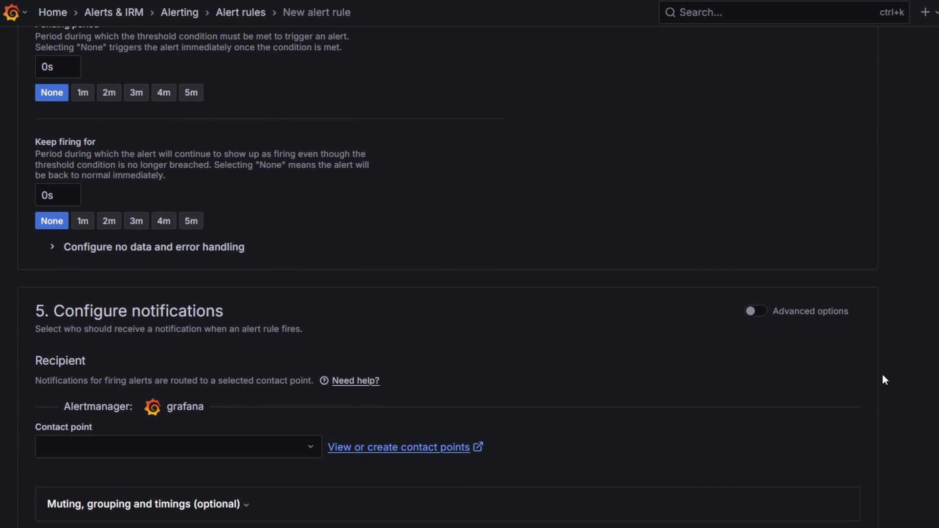
{"action": "left_click", "coordinate": [761, 314]}
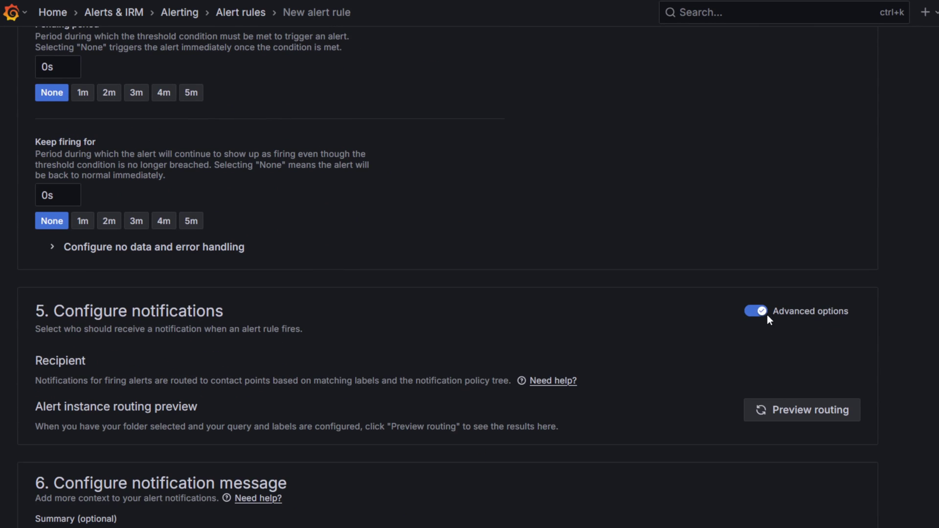
{"action": "left_click", "coordinate": [804, 418]}
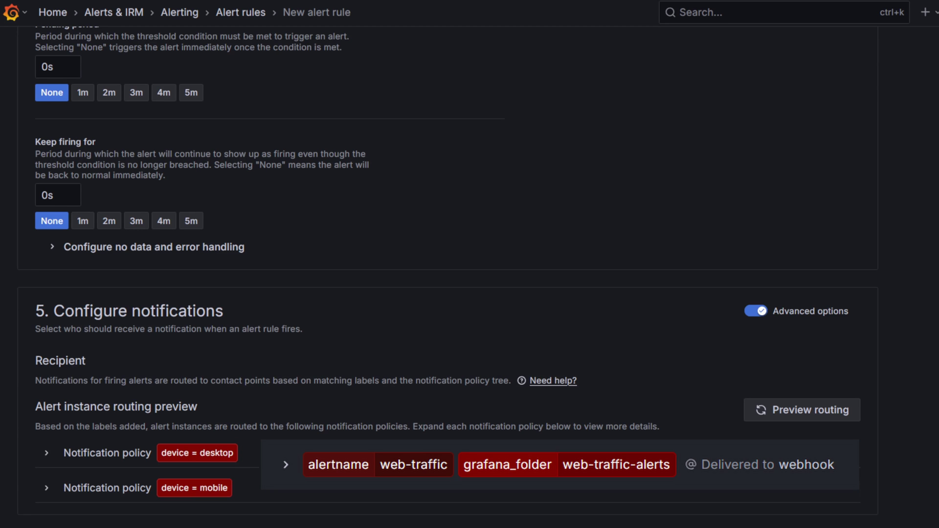
{"action": "scroll", "coordinate": [471, 294], "scroll_direction": "down", "scroll_amount": 1}
{"action": "scroll", "coordinate": [470, 294], "scroll_direction": "down", "scroll_amount": 5}
{"action": "scroll", "coordinate": [469, 293], "scroll_direction": "down", "scroll_amount": 3}
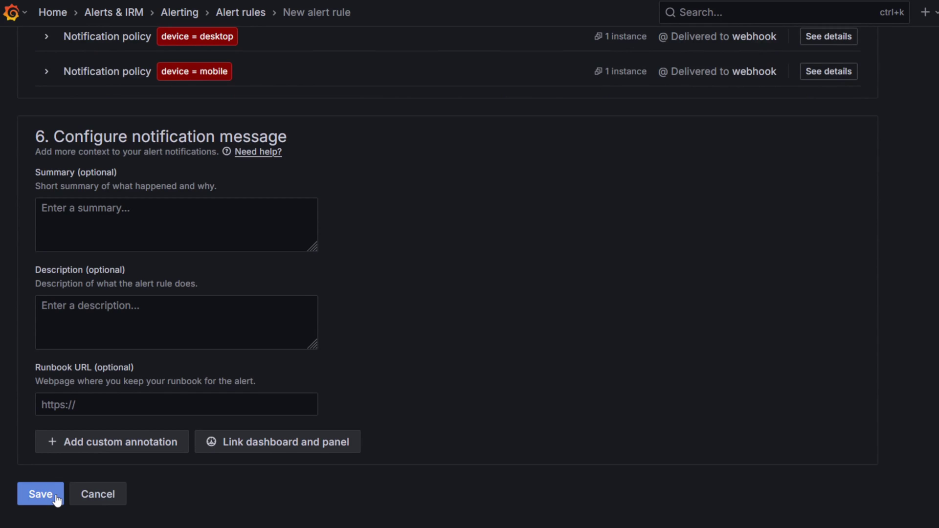
{"action": "left_click", "coordinate": [40, 495]}
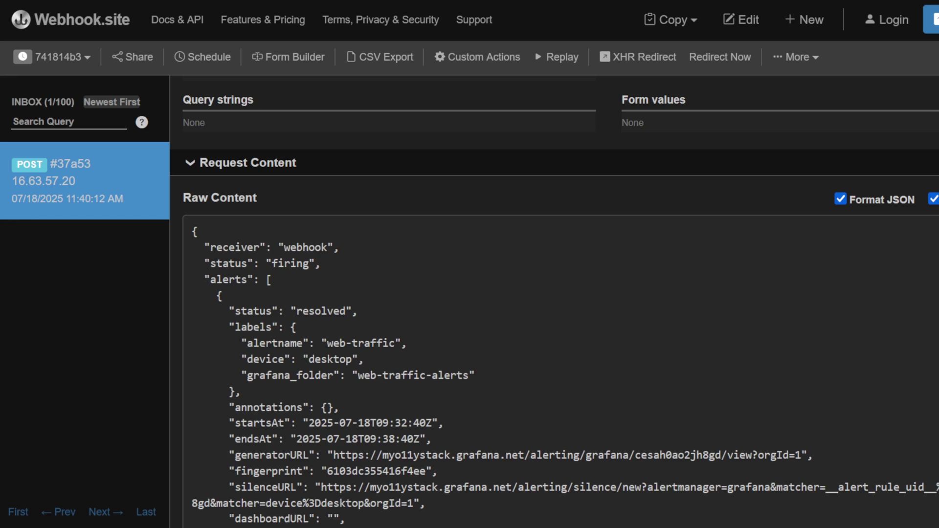
Step: Highlight the "device": "desktop" line in the Webhook.site raw payload
{"action": "left_click_drag", "start_coordinate": [235, 359], "coordinate": [376, 362]}
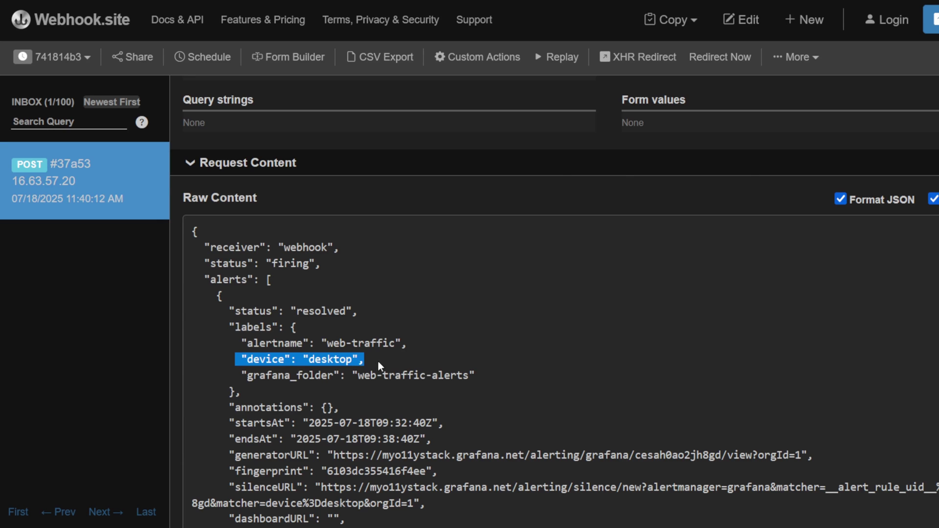
{"action": "scroll", "coordinate": [555, 309], "scroll_direction": "down", "scroll_amount": 2}
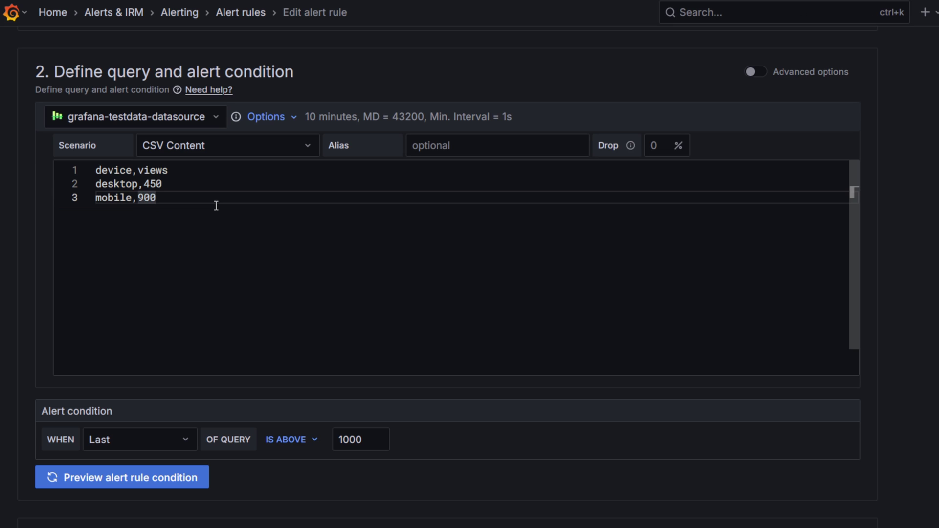
{"action": "key", "text": "BackSpace"}
{"action": "key", "text": "BackSpace"}
{"action": "key", "text": "BackSpace"}
{"action": "type", "text": "1300"}
Step: Preview the condition with mobile at 1300 views, firing mobile only
{"action": "left_click", "coordinate": [185, 478]}
{"action": "scroll", "coordinate": [342, 460], "scroll_direction": "down", "scroll_amount": 2}
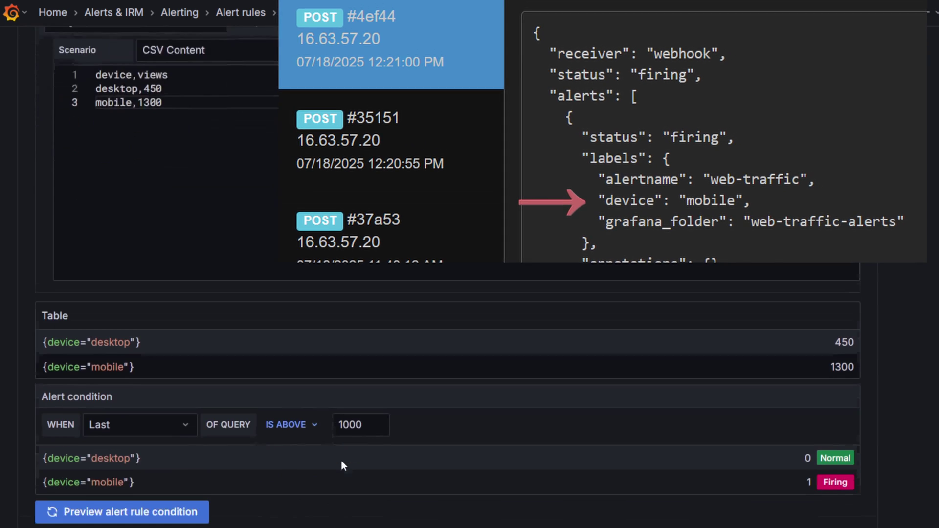